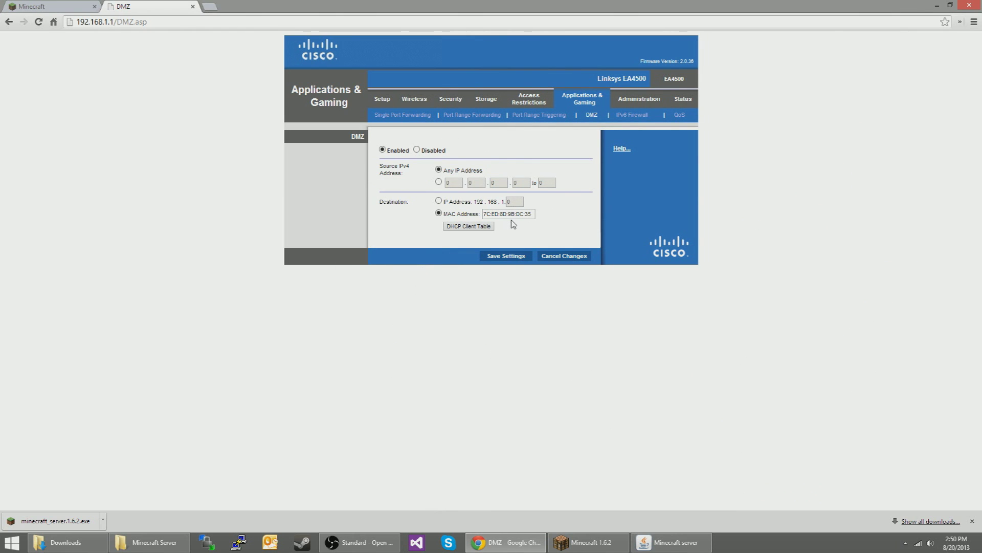
# Step: With DMZ enabled by MAC address, return to the Minecraft download page tab
pyautogui.click(69, 5)
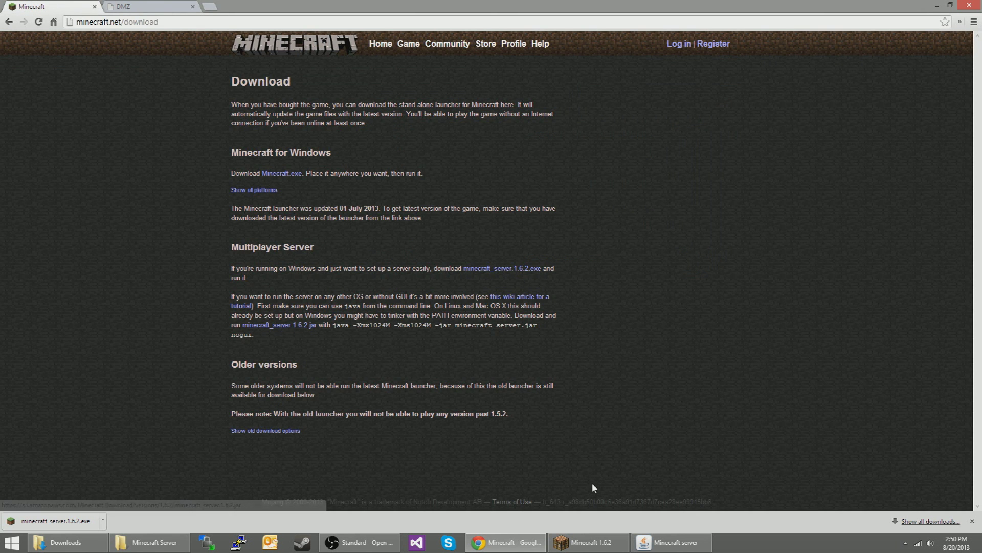
# Step: Minimize Chrome and the launcher, move the server console aside, and open server.properties in Notepad
pyautogui.click(938, 9)
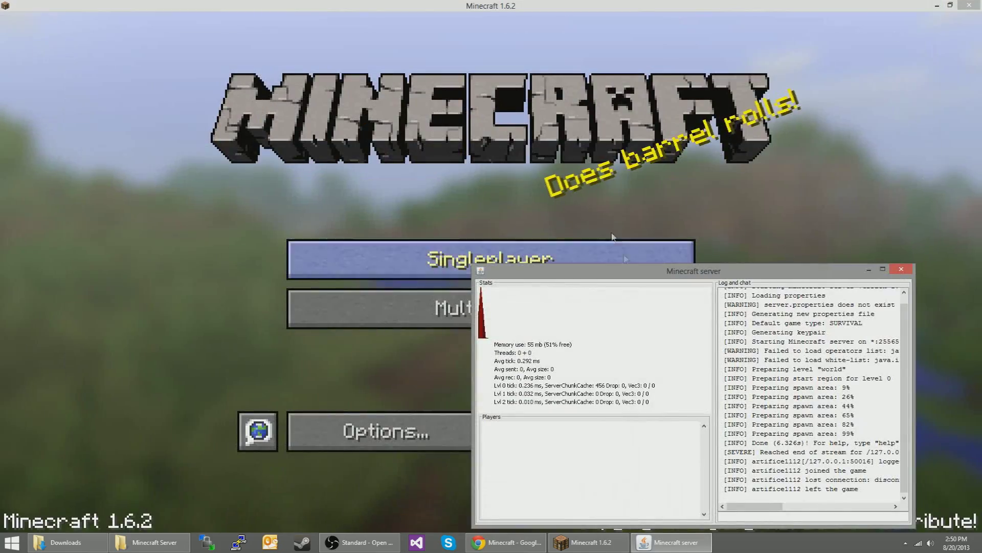
pyautogui.click(938, 6)
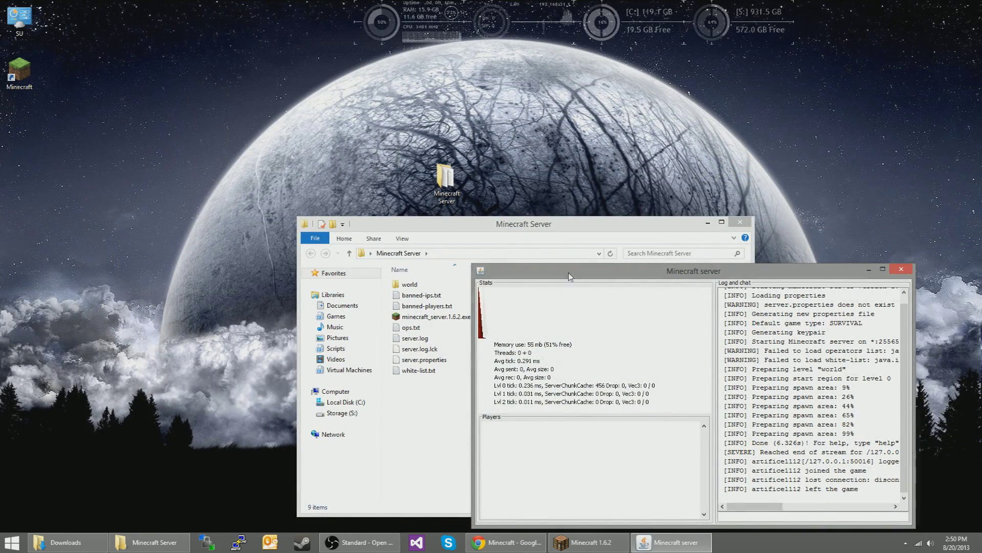
pyautogui.moveTo(568, 271); pyautogui.dragTo(603, 131)
pyautogui.click(425, 359)
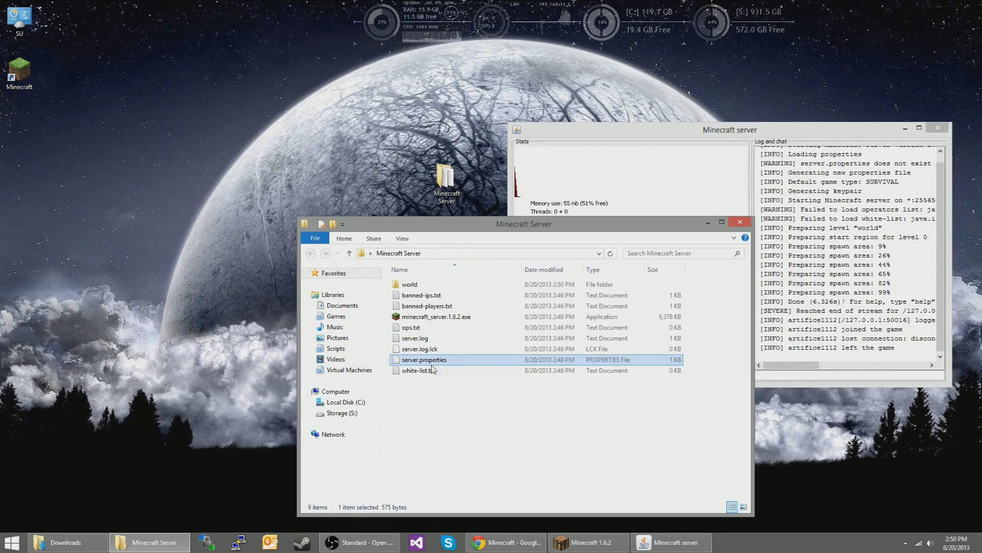
pyautogui.rightClick(433, 362)
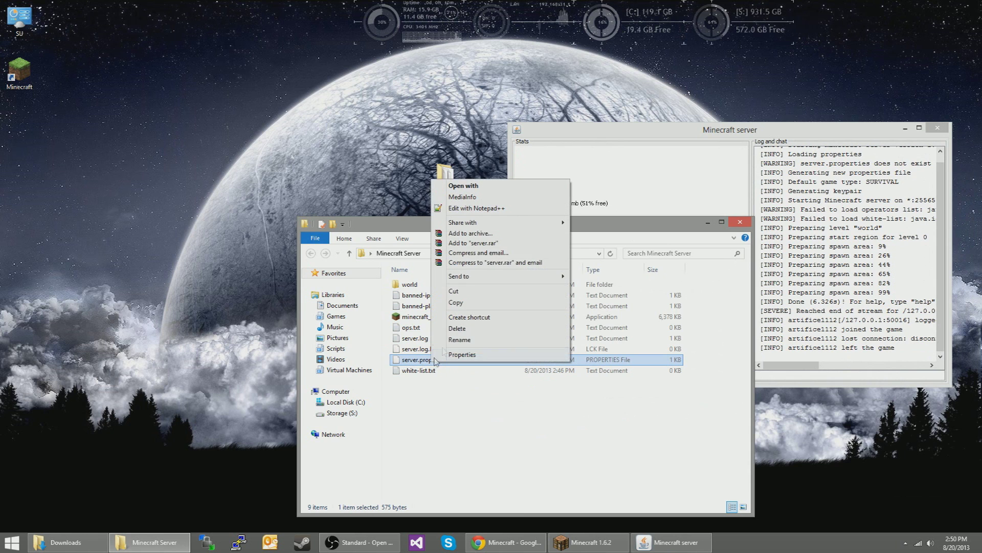
pyautogui.click(464, 185)
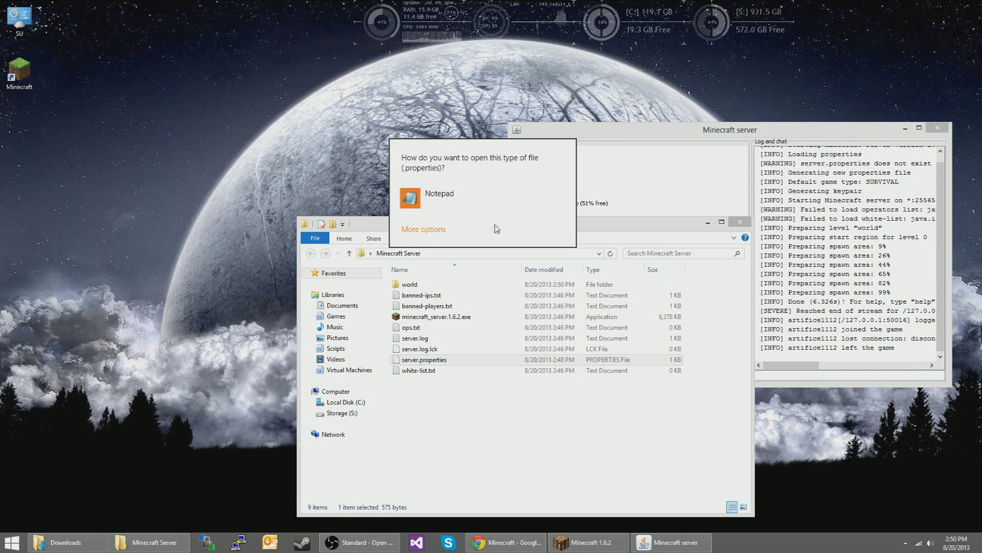
pyautogui.click(452, 215)
# Step: Close that Notepad copy and reopen server.properties with Edit for editing
pyautogui.moveTo(219, 427); pyautogui.dragTo(219, 302)
pyautogui.click(203, 222)
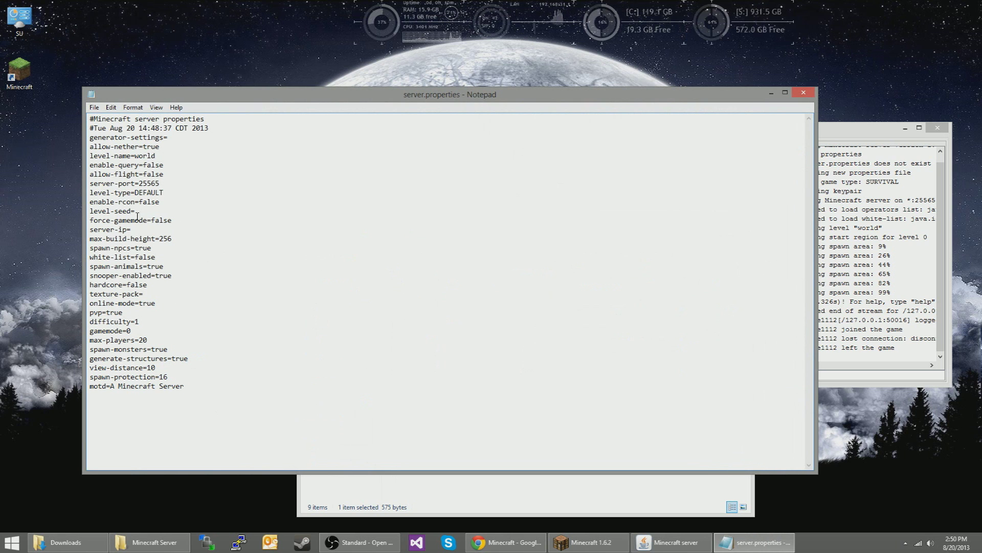
pyautogui.click(804, 92)
pyautogui.rightClick(432, 358)
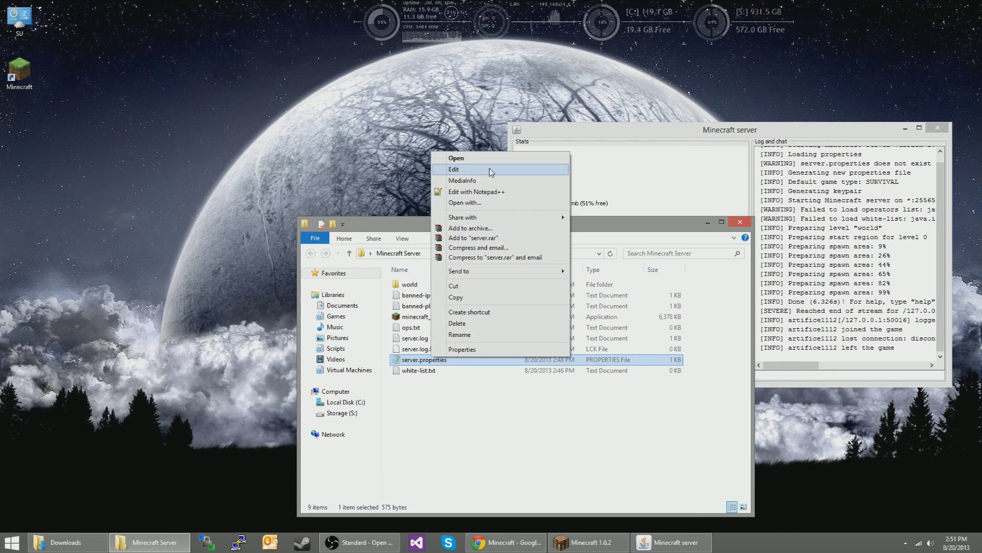
pyautogui.click(487, 170)
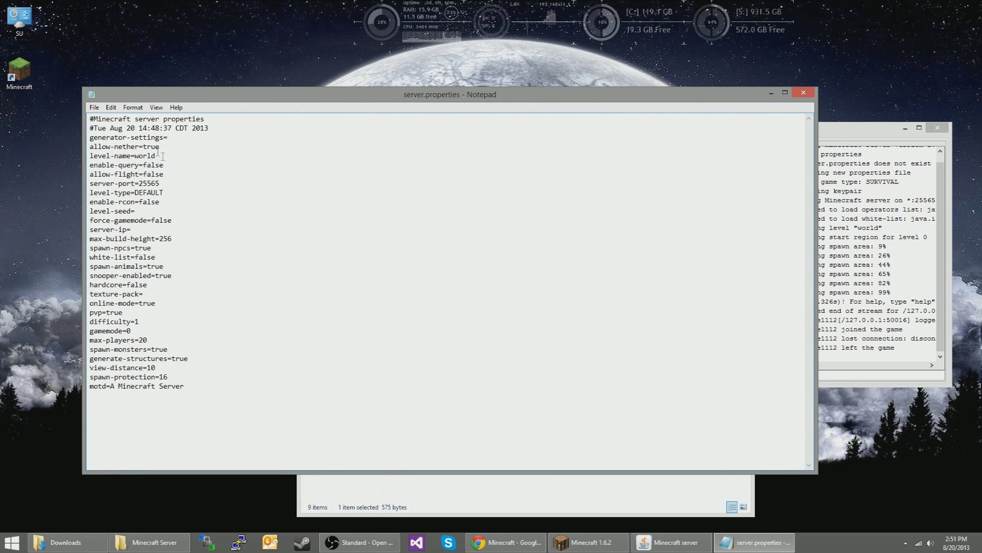
pyautogui.moveTo(423, 92); pyautogui.dragTo(469, 85)
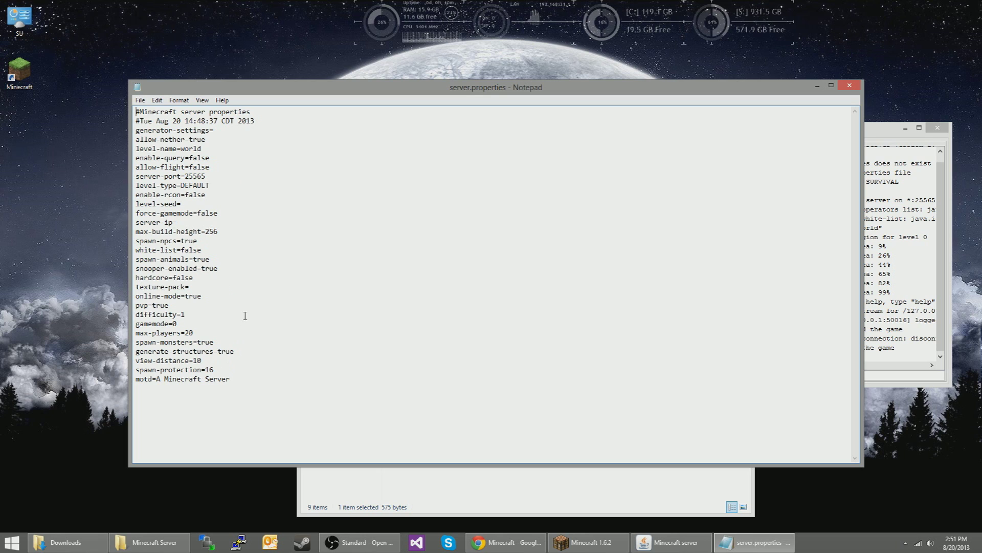
# Step: Find the level-name line and change it from world to world2
pyautogui.hotkey('ctrl', 'f')
pyautogui.write('wor')
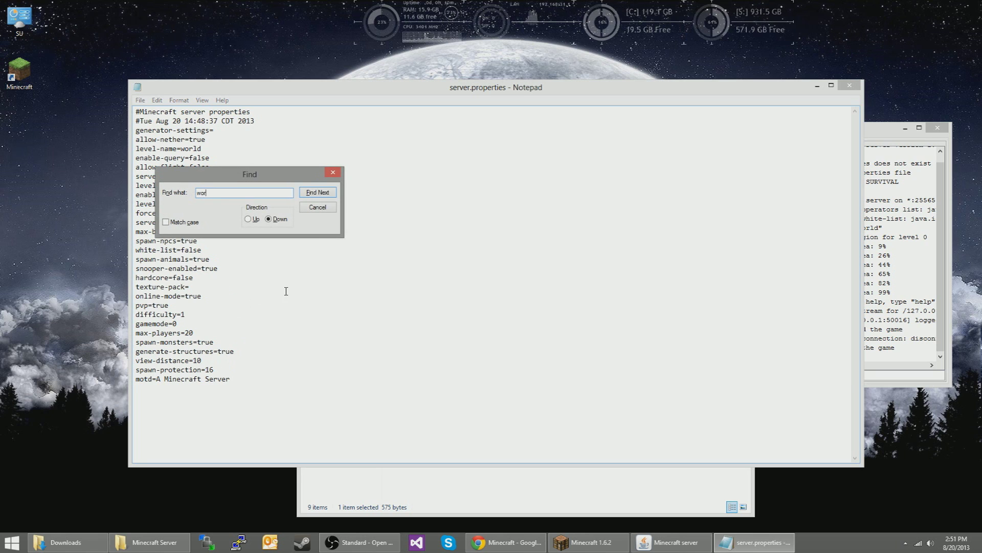
pyautogui.write('ld')
pyautogui.press('Return')
pyautogui.click(317, 207)
pyautogui.moveTo(160, 149); pyautogui.dragTo(205, 148)
pyautogui.click(206, 148)
pyautogui.write('2')
# Step: Save server.properties, close Notepad and shut down the running Minecraft server
pyautogui.hotkey('ctrl', 's')
pyautogui.click(849, 86)
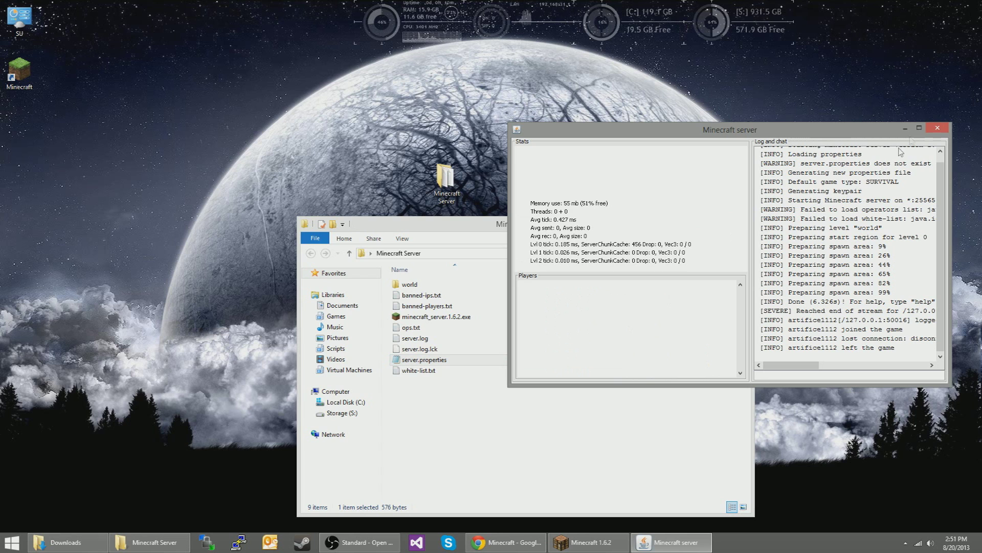
pyautogui.click(936, 130)
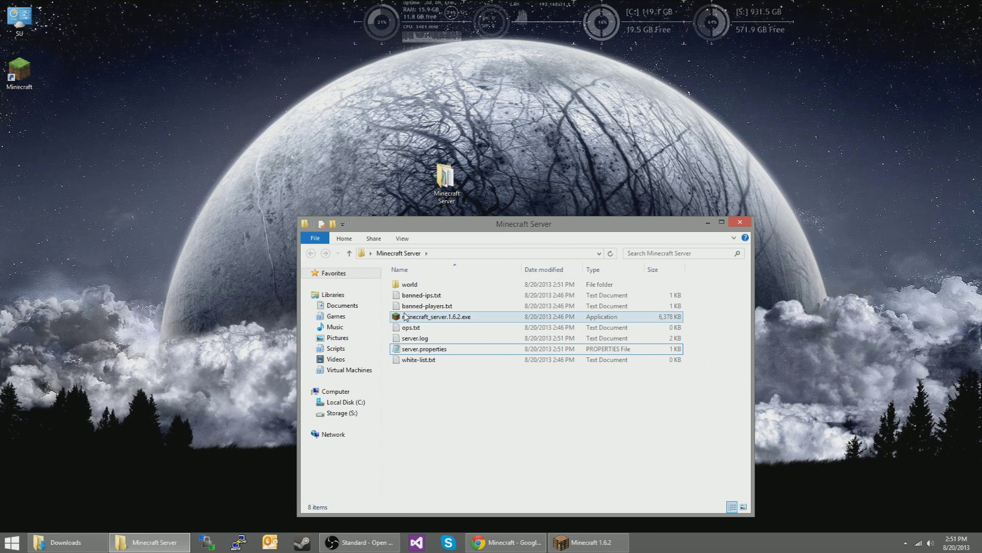
# Step: Bring the Chrome window with the minecraft.net download page back to the front
pyautogui.moveTo(506, 543)
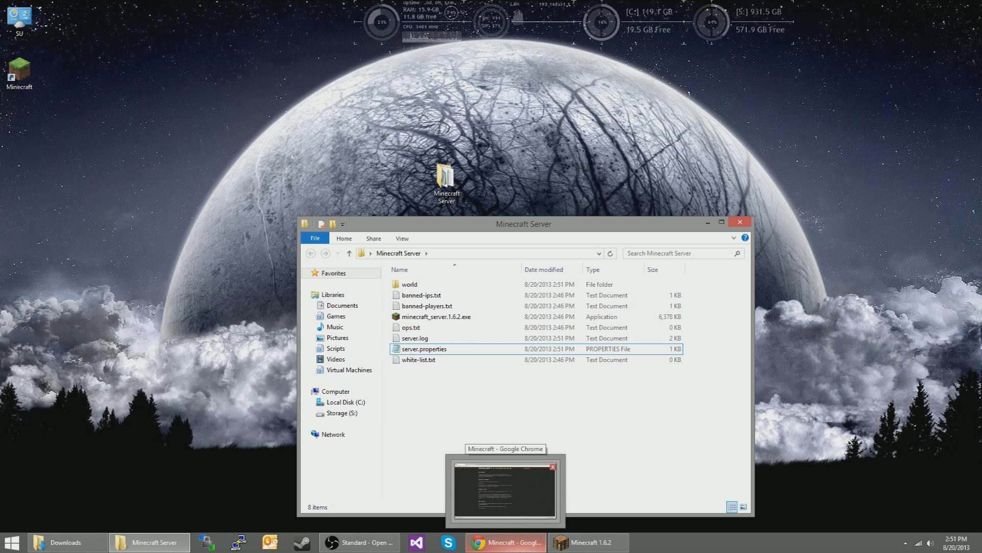
pyautogui.click(481, 463)
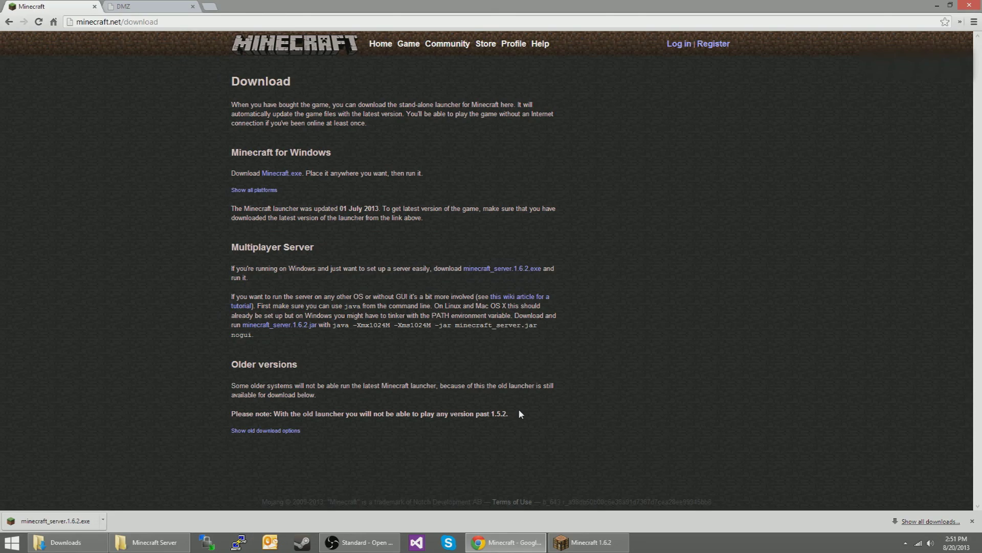
# Step: Search 'lonely island minecraft seed' in a new tab and open The Lonely Islands seed page
pyautogui.hotkey('ctrl', 't')
pyautogui.write('lonely island min')
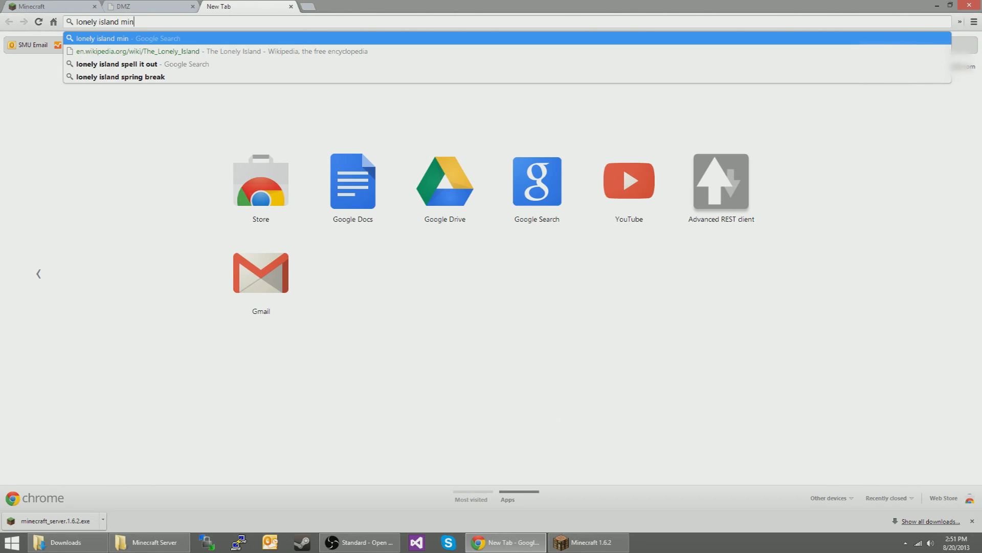
pyautogui.write('ecraft seed')
pyautogui.press('Return')
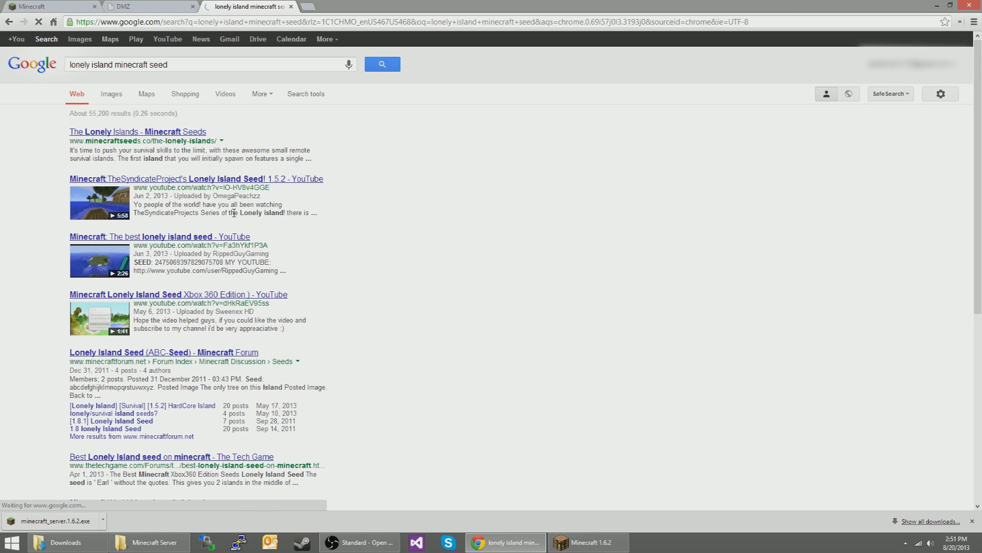
pyautogui.click(154, 132)
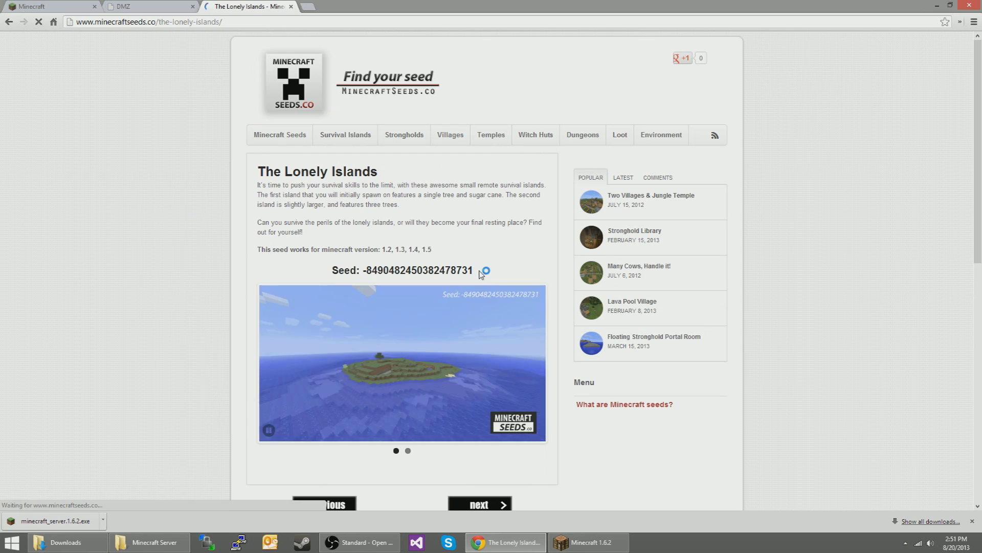
pyautogui.moveTo(479, 271); pyautogui.dragTo(372, 270)
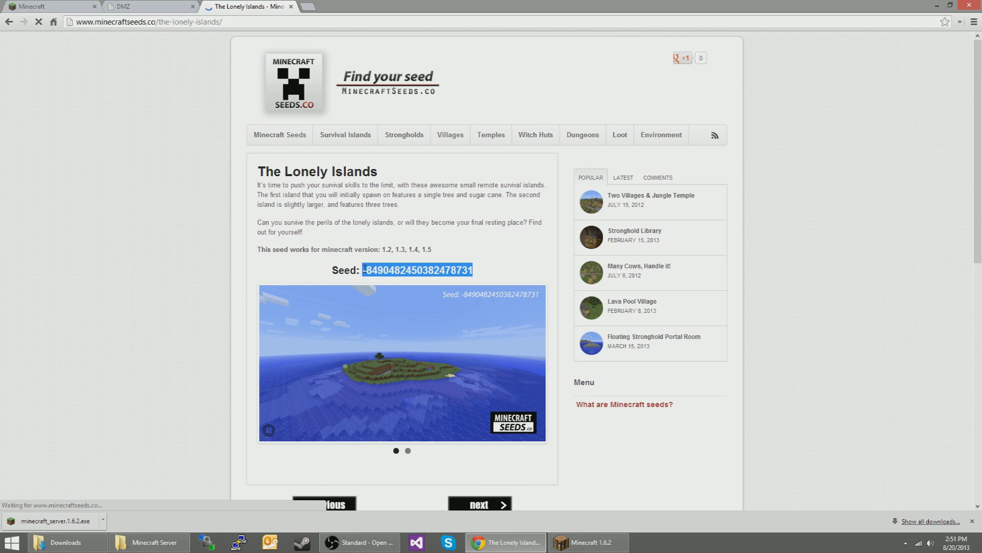
pyautogui.scroll(-7, 228, 241)
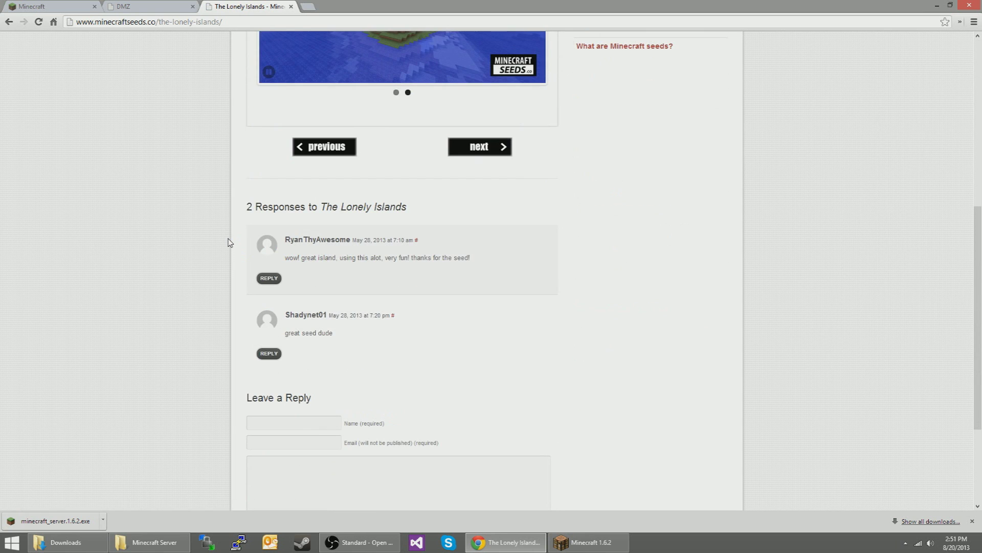
pyautogui.scroll(7, 228, 242)
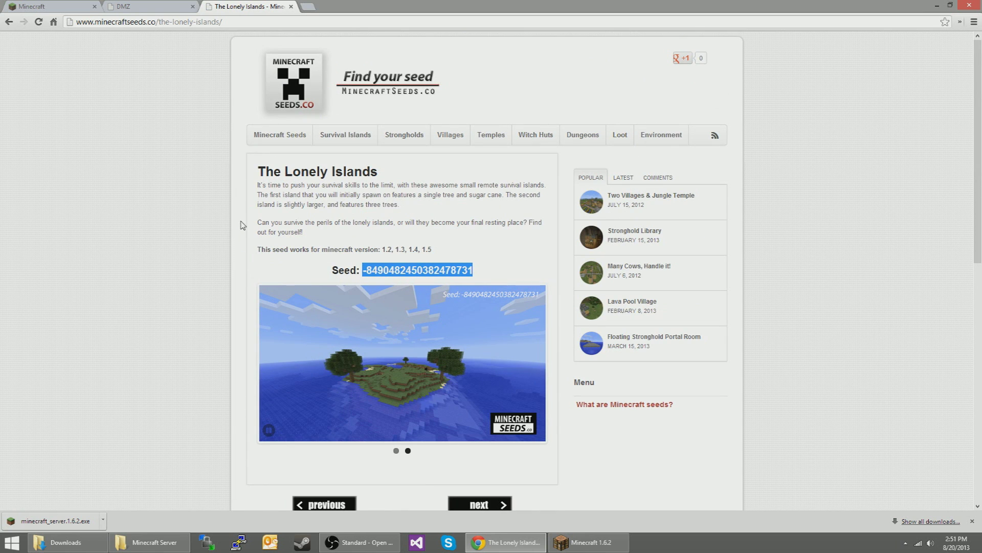
pyautogui.click(292, 6)
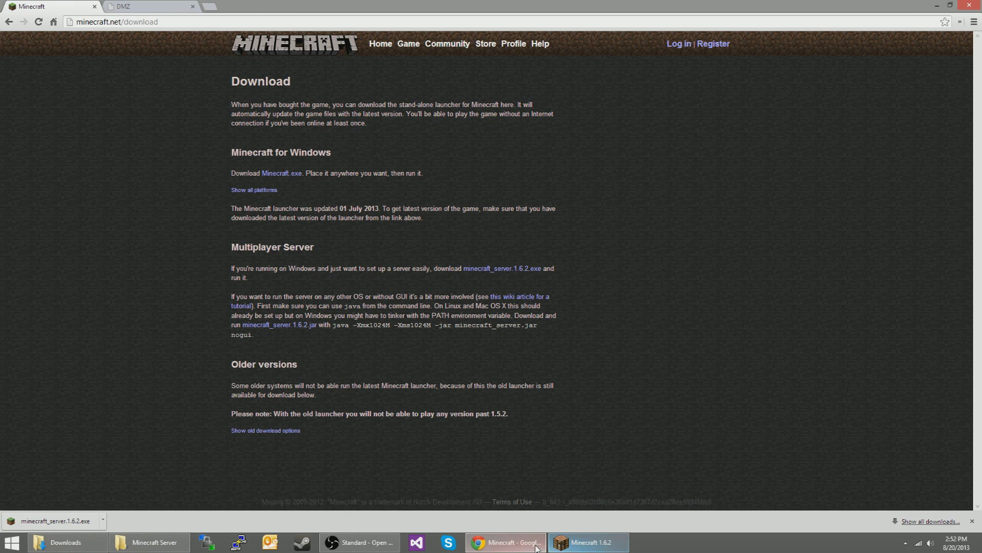
pyautogui.click(150, 543)
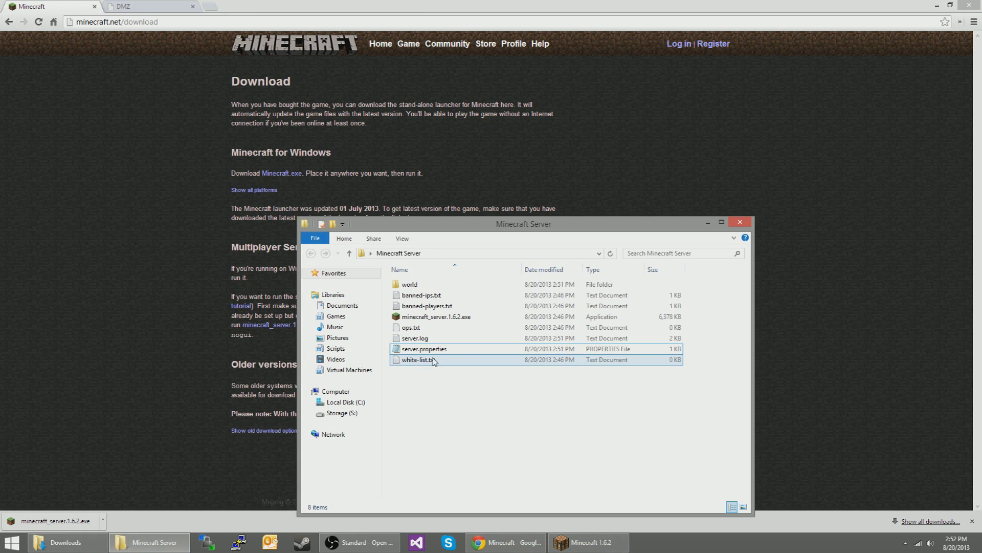
pyautogui.rightClick(412, 350)
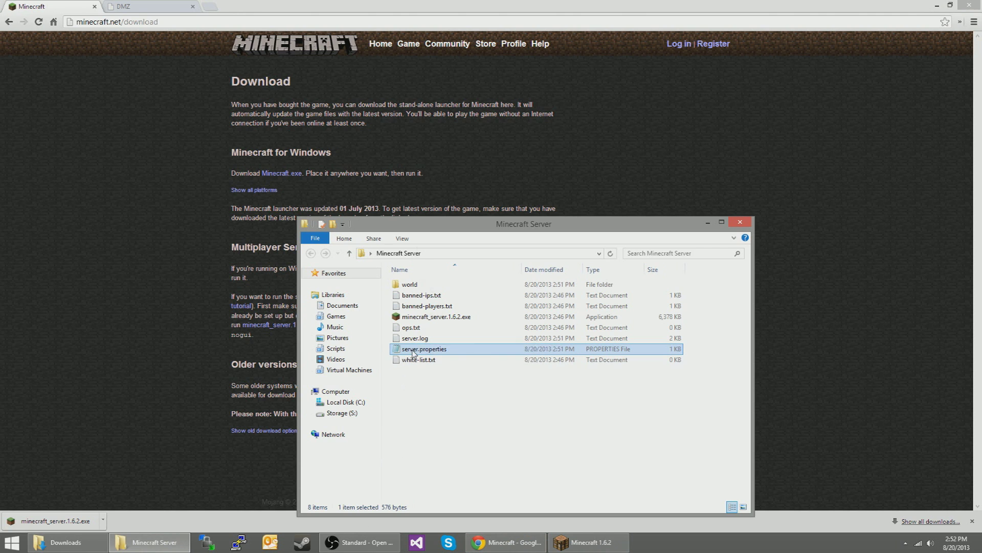
pyautogui.click(435, 162)
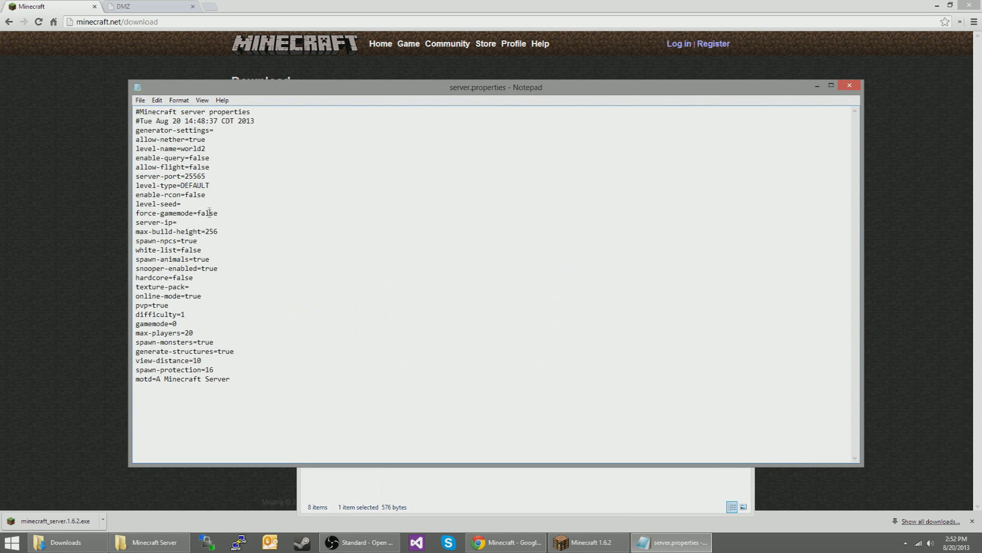
pyautogui.hotkey('ctrl', 'v')
pyautogui.hotkey('ctrl', 's')
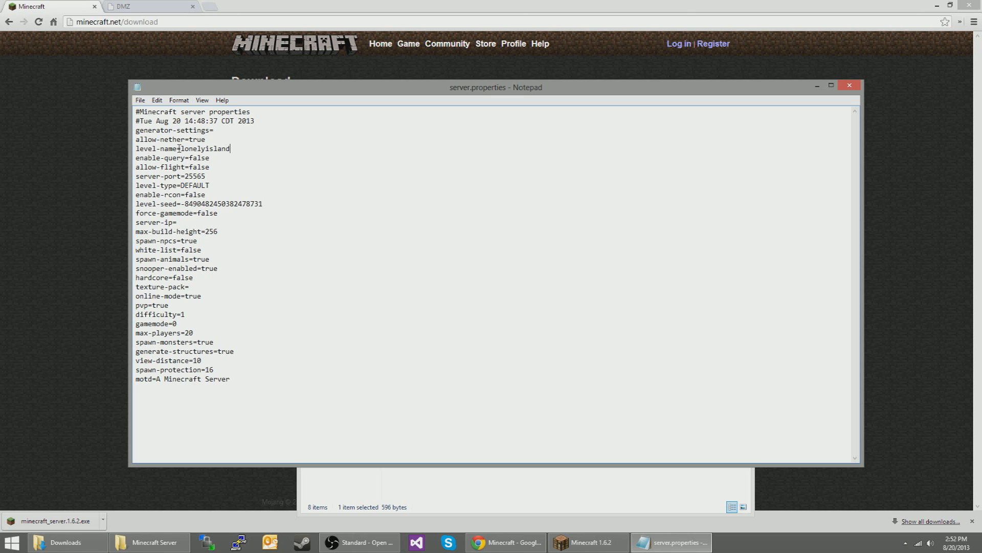
pyautogui.hotkey('ctrl', 's')
pyautogui.click(849, 86)
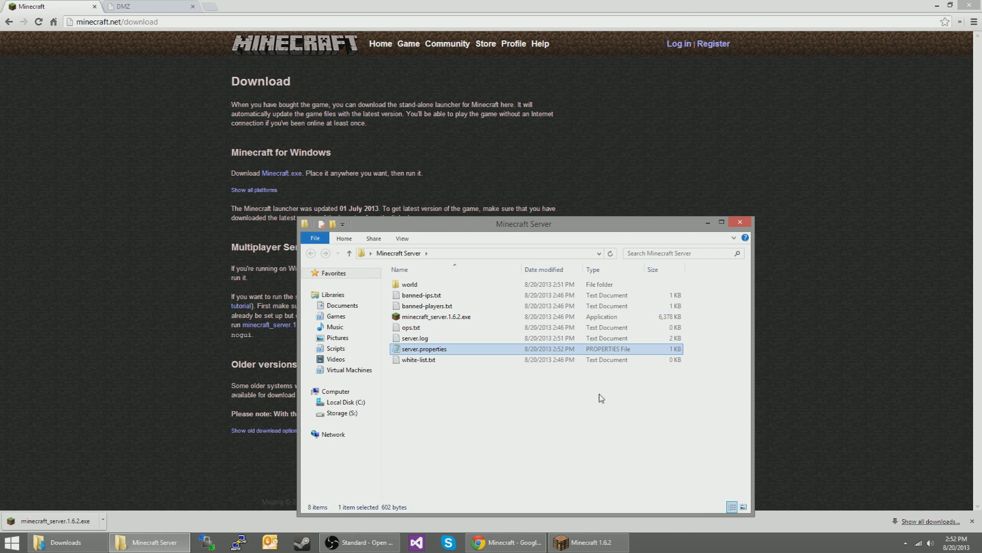
# Step: Launch minecraft_server.1.6.2.exe and wait until it logs Done preparing level lonelyisland
pyautogui.click(601, 398)
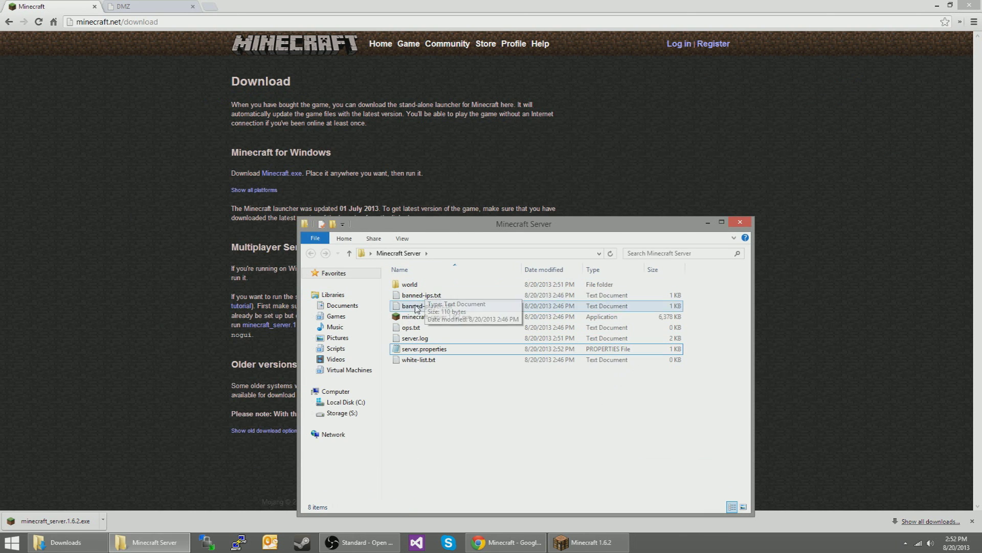
pyautogui.doubleClick(414, 316)
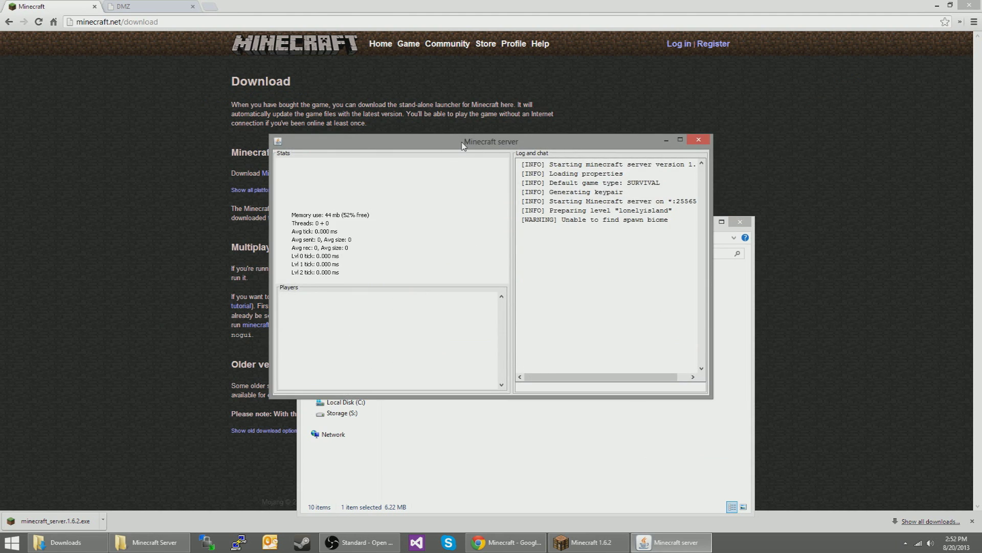
pyautogui.moveTo(463, 146); pyautogui.dragTo(688, 138)
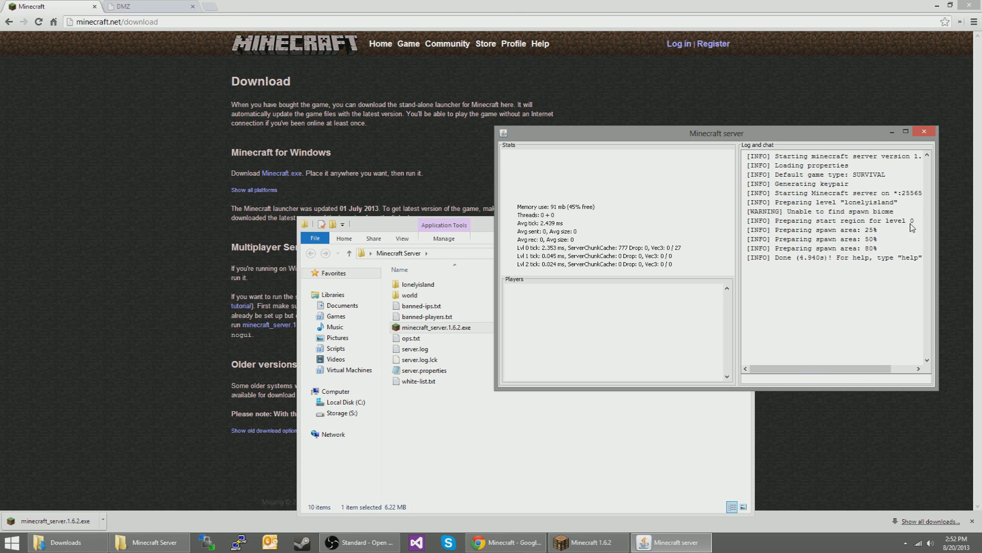
pyautogui.moveTo(924, 258); pyautogui.dragTo(876, 258)
pyautogui.click(853, 262)
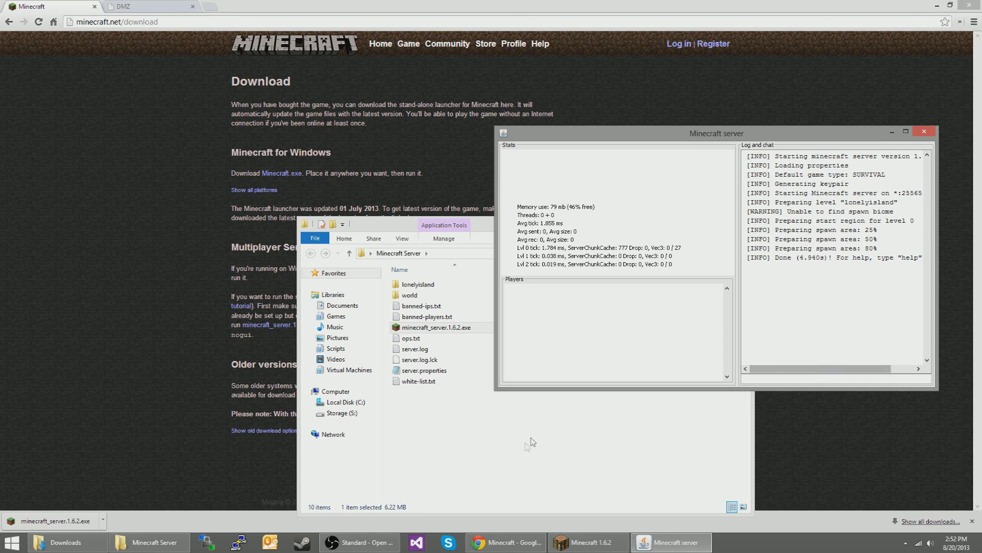
# Step: Join the Local server from Minecraft's multiplayer server list
pyautogui.click(588, 542)
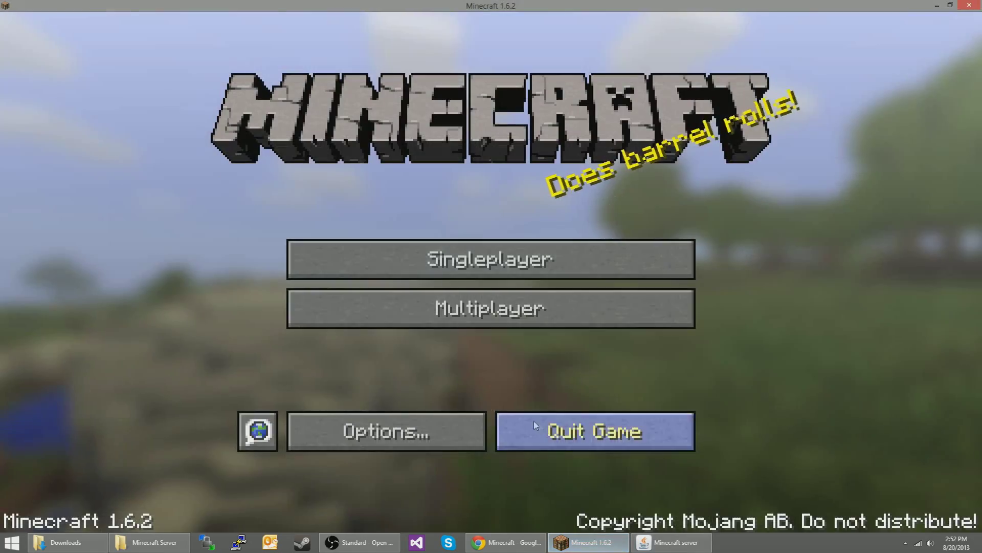
pyautogui.click(453, 315)
pyautogui.scroll(-3, 452, 364)
pyautogui.doubleClick(366, 294)
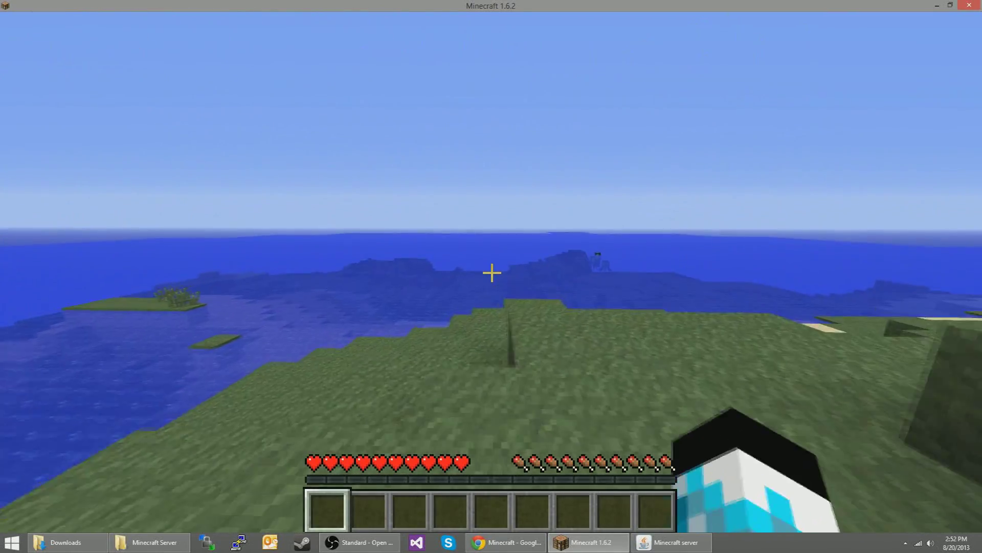
# Step: Try the /gamemode command in chat, which is refused, then open the game menu
pyautogui.press('/')
pyautogui.write('gamemode')
pyautogui.press('Return')
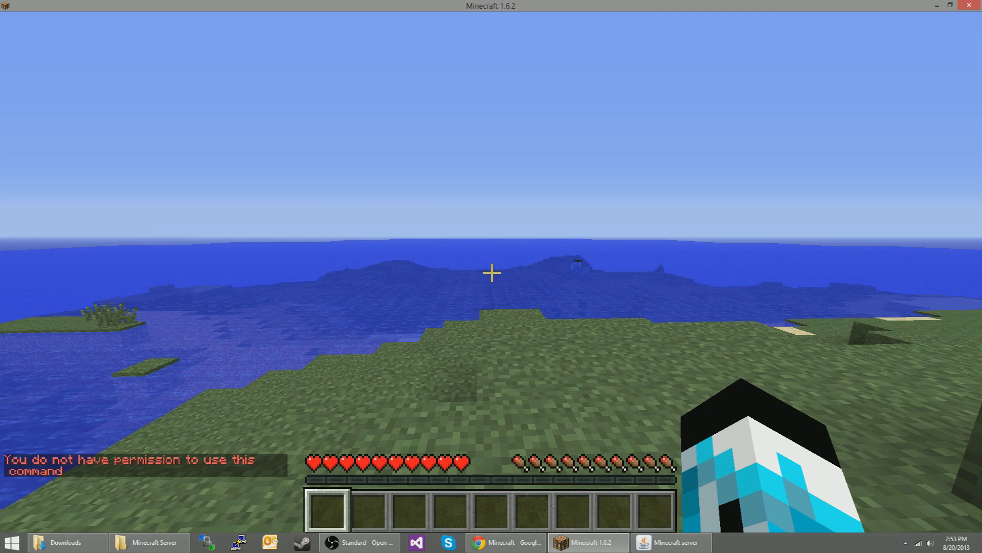
pyautogui.press('Escape')
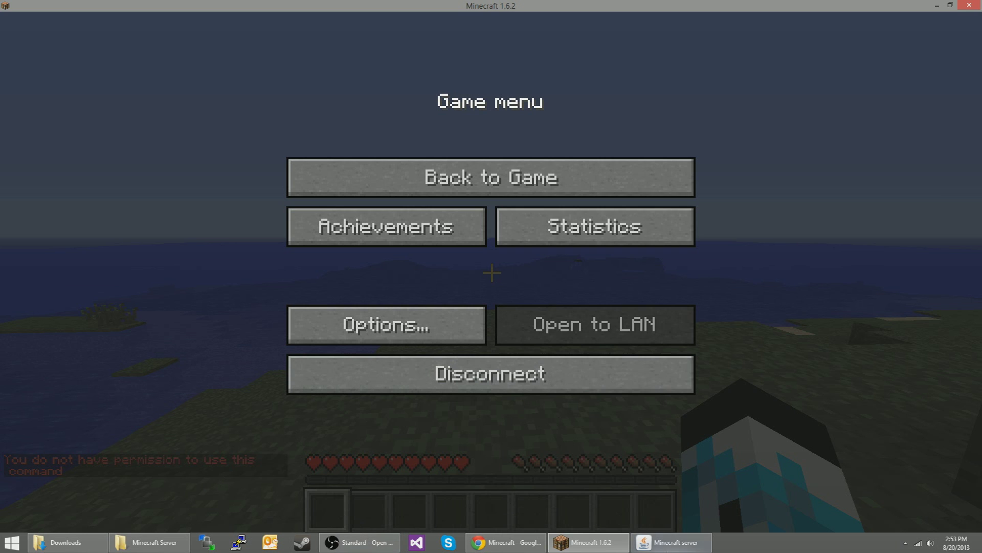
# Step: Op the joined player with /op from the server console
pyautogui.click(668, 545)
pyautogui.click(578, 367)
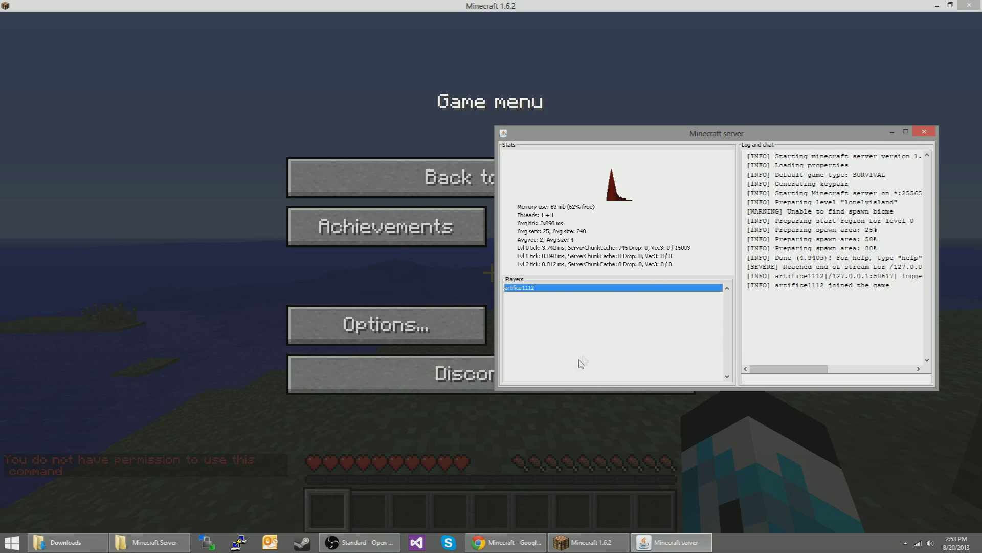
pyautogui.moveTo(785, 365)
pyautogui.mouseDown()
pyautogui.moveTo(803, 365)
pyautogui.moveTo(785, 365)
pyautogui.mouseUp()
pyautogui.click(788, 379)
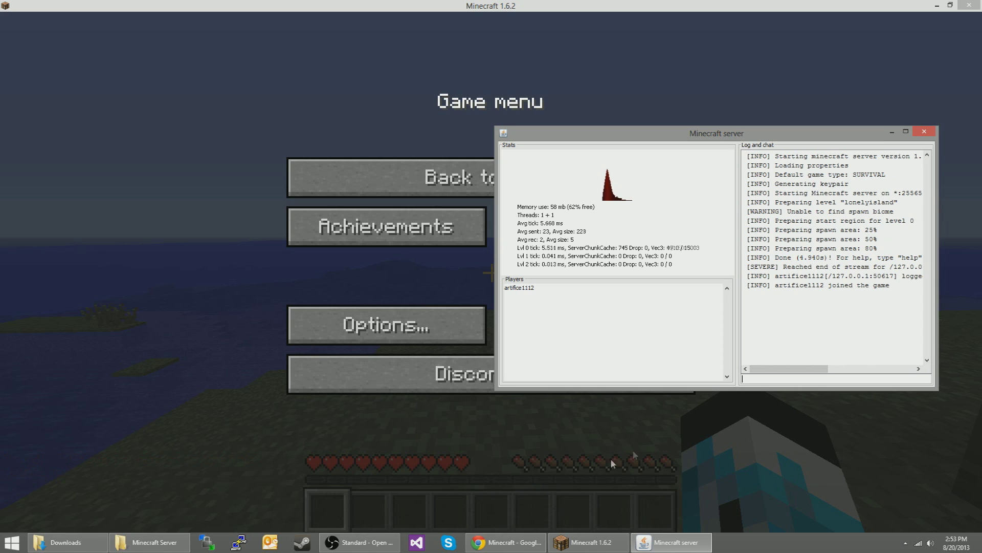
pyautogui.write('/op artifice1112')
pyautogui.press('Return')
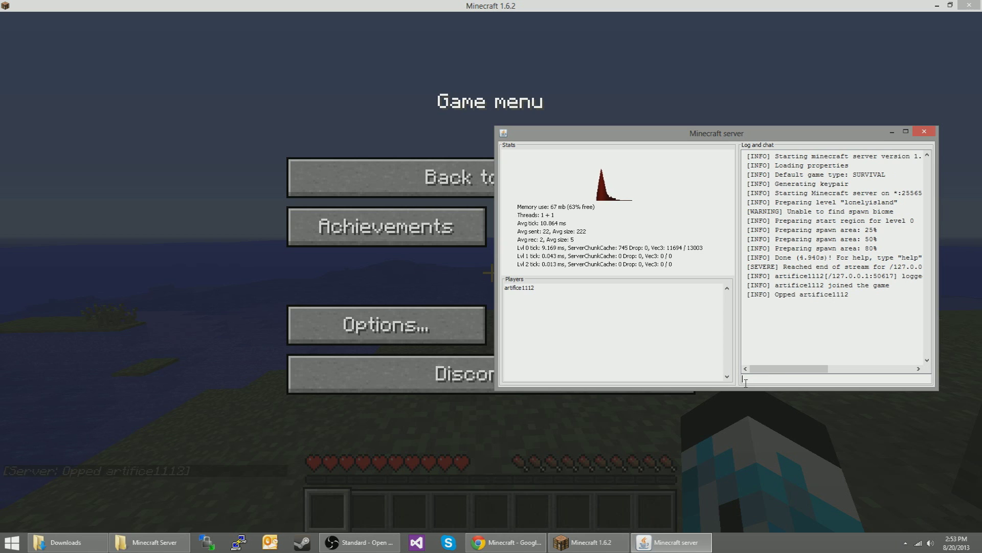
# Step: Switch to creative with /gamemode 1, fly forward, then pause and switch to the browser
pyautogui.click(368, 174)
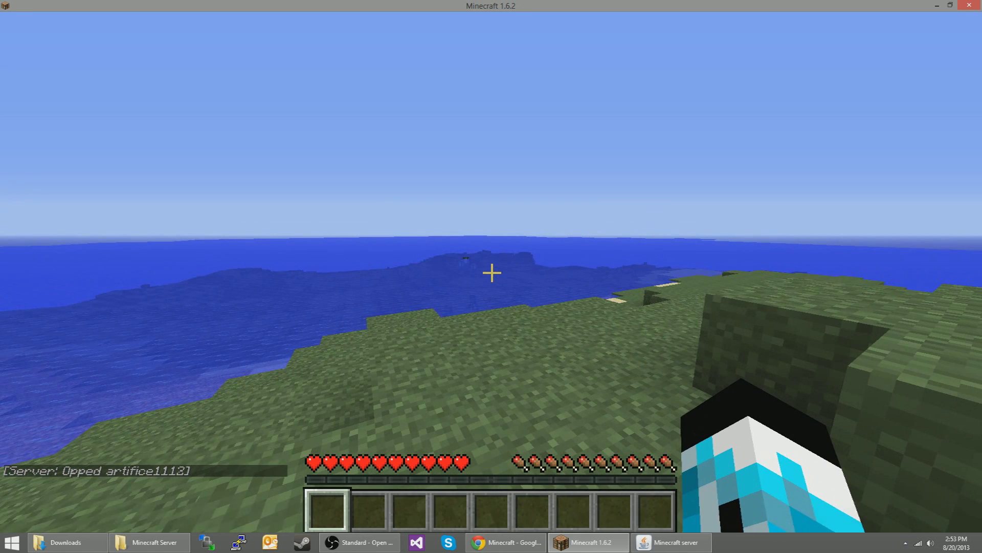
pyautogui.write('/gamemode 1')
pyautogui.press('Return')
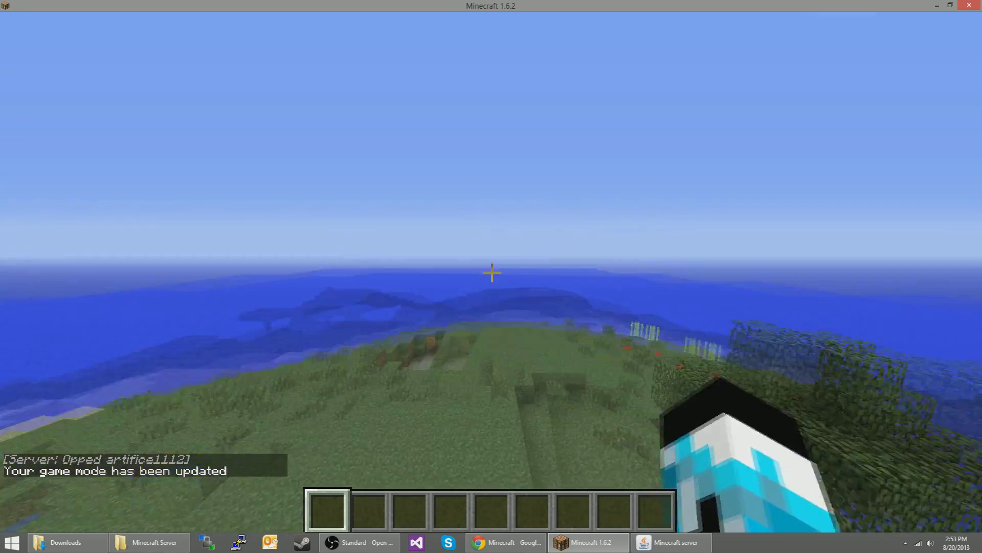
pyautogui.press('w')
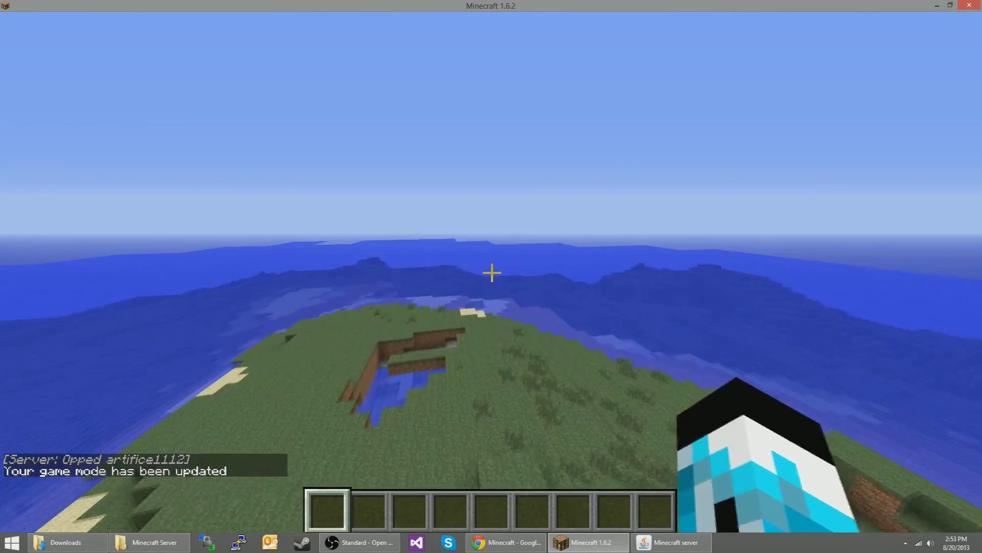
pyautogui.press('Escape')
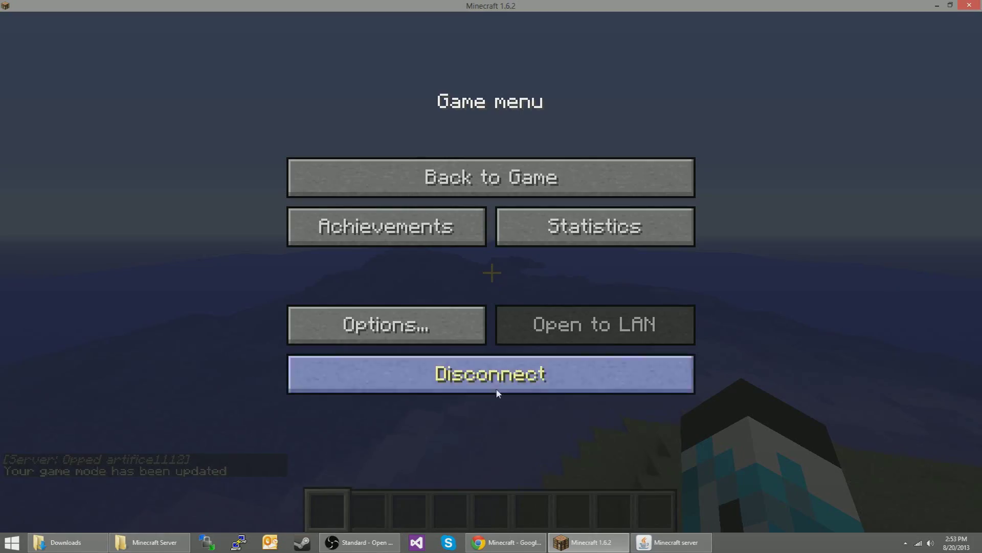
pyautogui.hotkey('alt', 'Tab')
# Step: Search 'minecraft comands' and read the Multiplayer-only Commands on the Minecraft Wiki Commands page
pyautogui.hotkey('ctrl', 't')
pyautogui.write('minecraft comands')
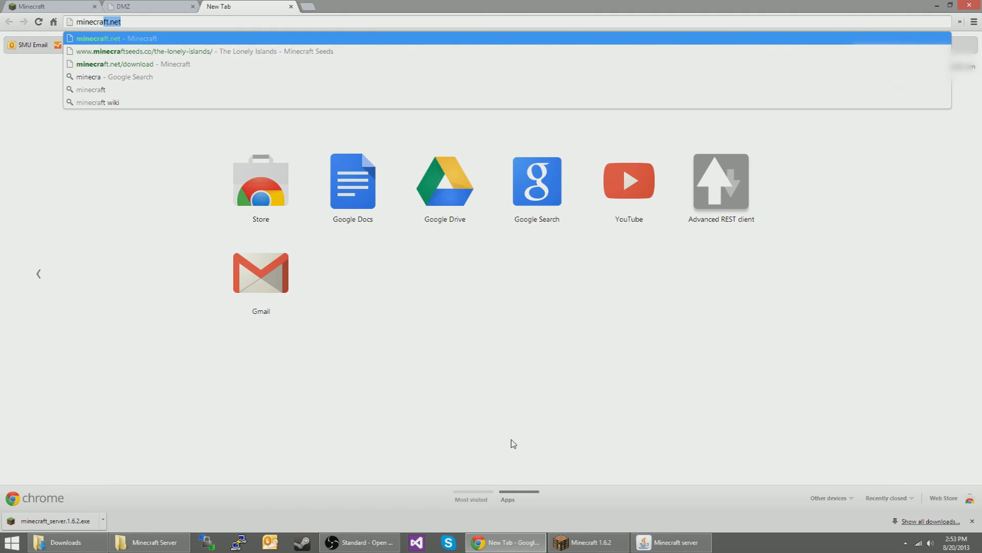
pyautogui.press('Return')
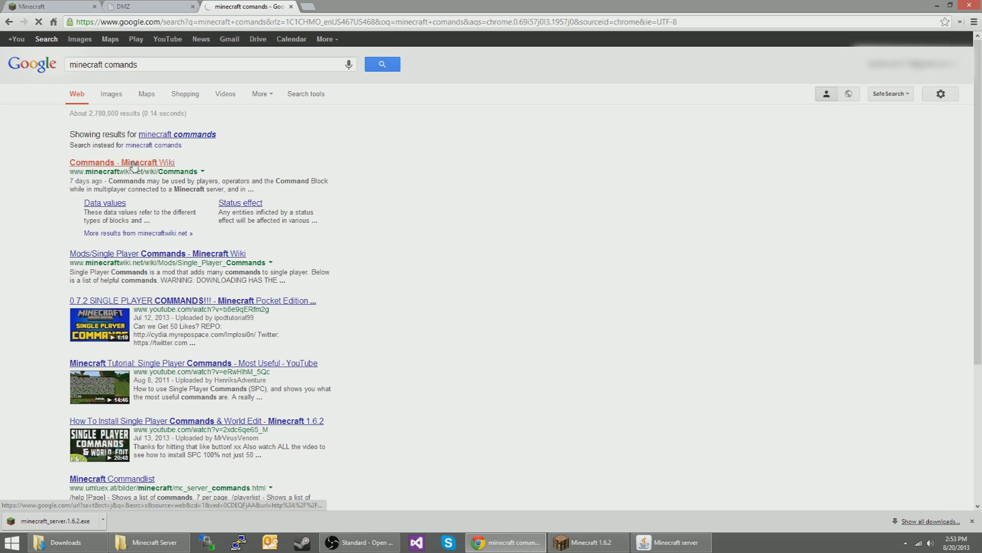
pyautogui.click(153, 162)
pyautogui.scroll(-15, 223, 359)
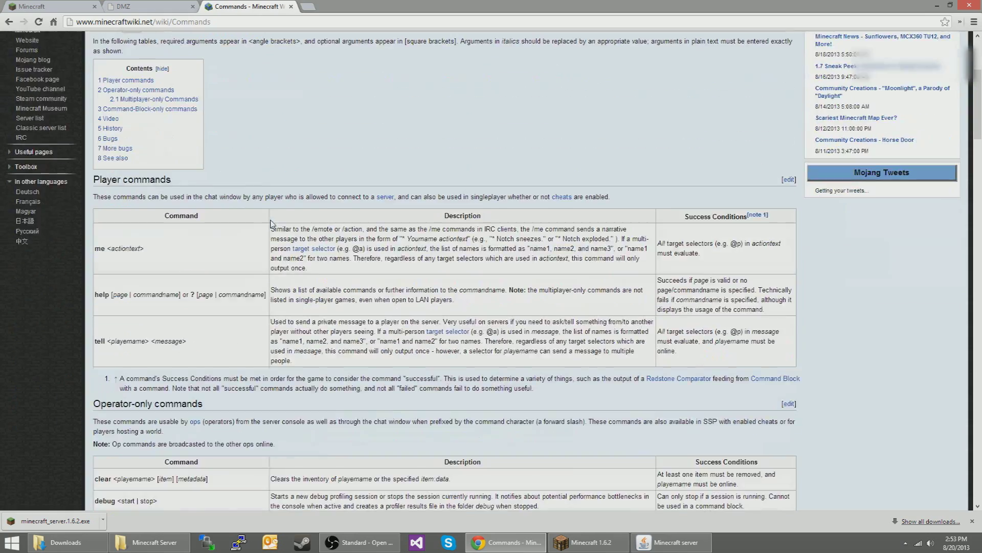
pyautogui.scroll(-8, 222, 362)
pyautogui.scroll(7, 205, 279)
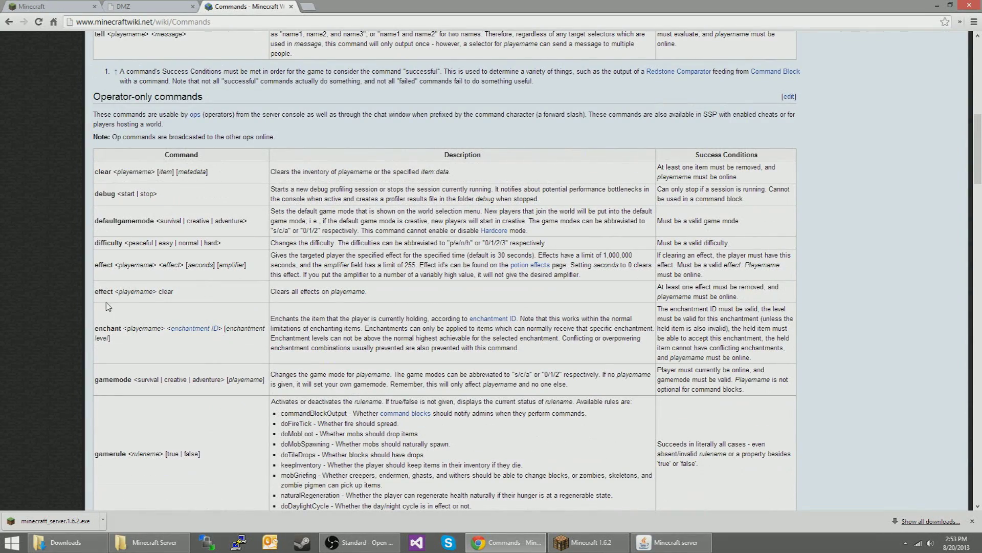
pyautogui.scroll(-20, 109, 259)
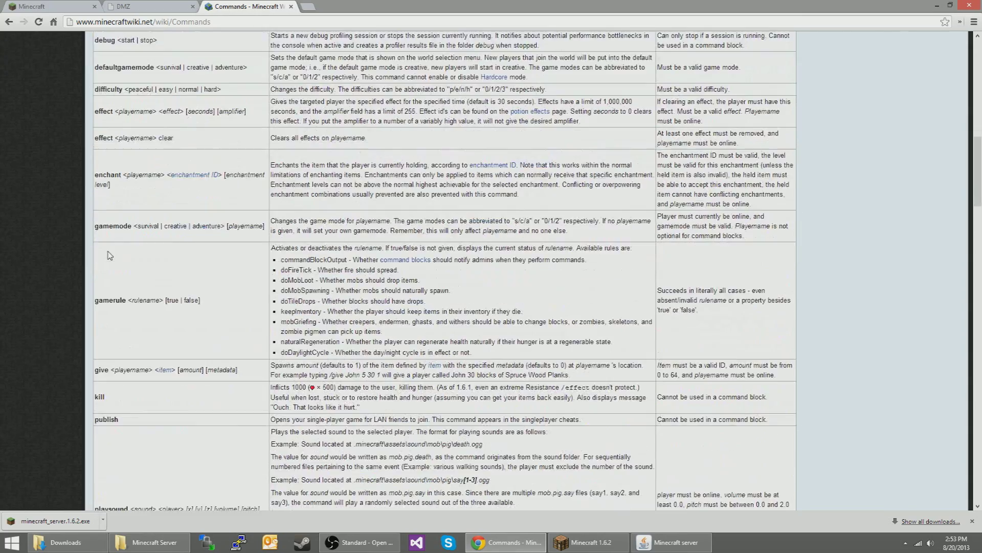
pyautogui.scroll(-6, 104, 267)
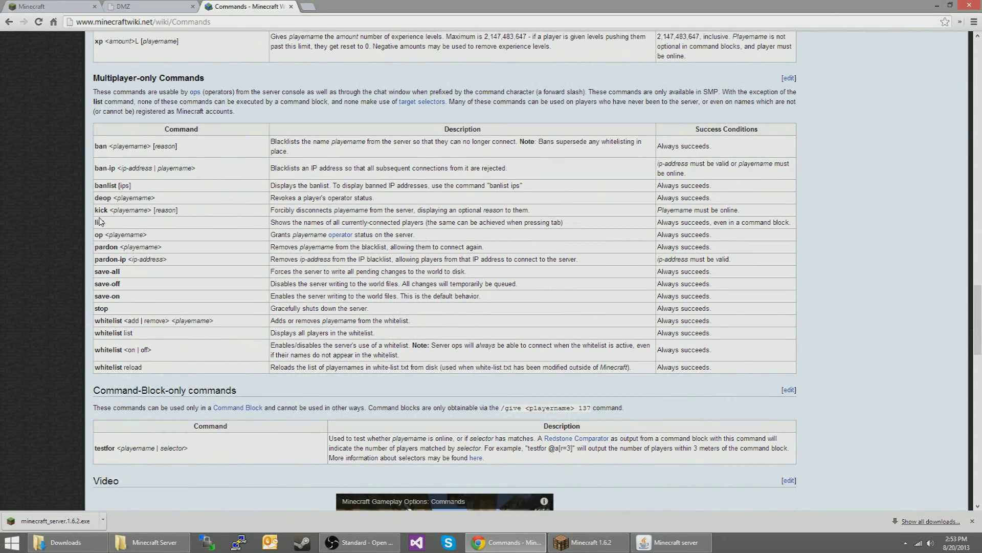
# Step: Kick the player with /kick from the server console and leave the disconnected screen
pyautogui.click(670, 542)
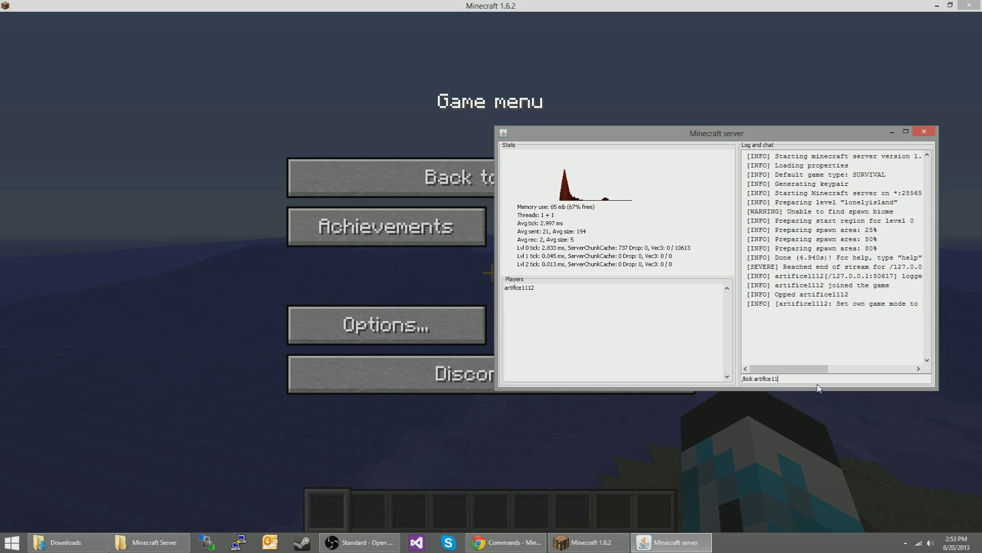
pyautogui.press('Return')
pyautogui.click(244, 331)
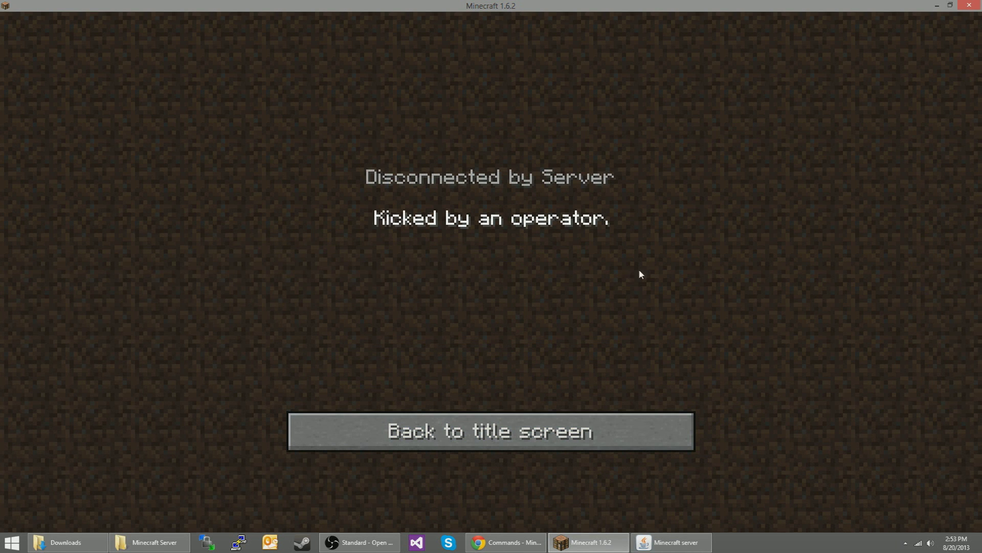